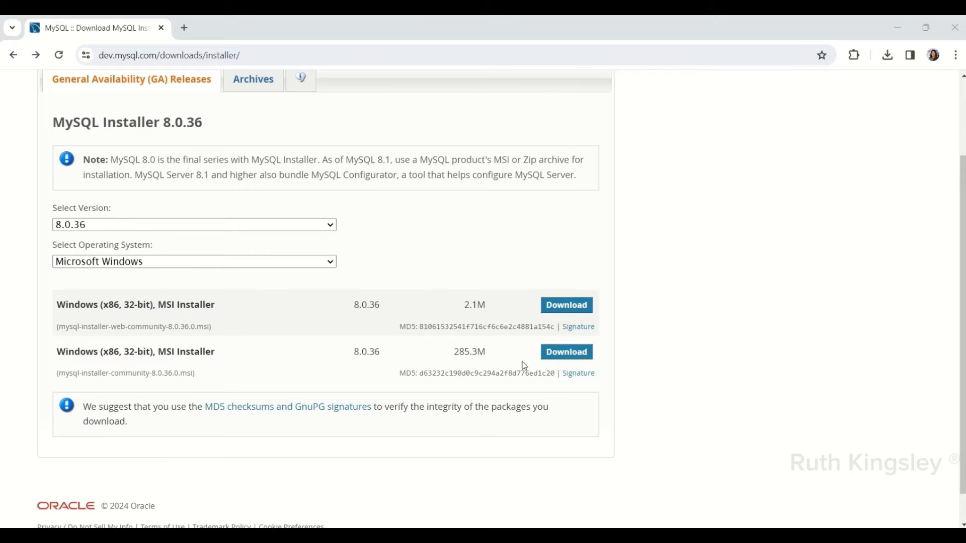
Download the 285.3M Windows MSI Installer for MySQL 8.0.36 without logging in, and check its download progress
left_click(561, 359)
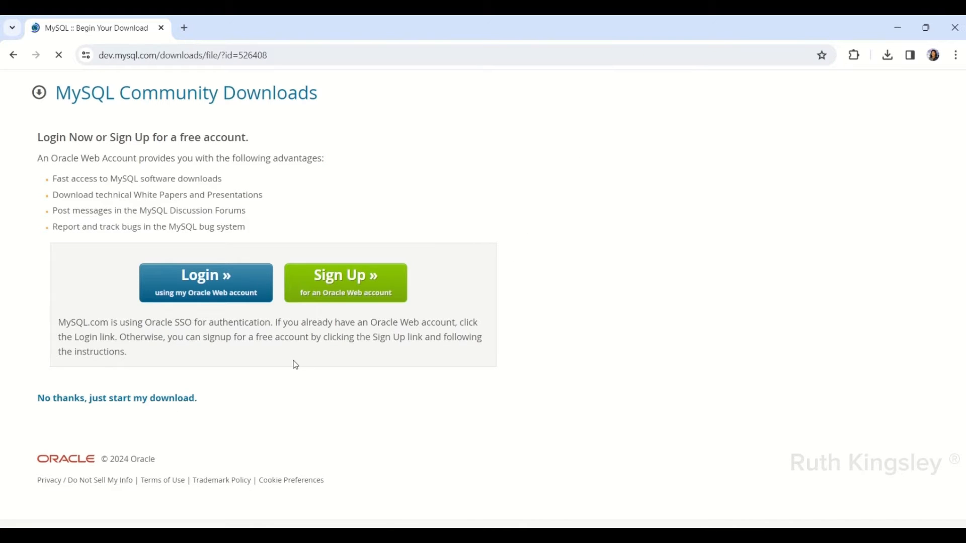
left_click(134, 404)
left_click(887, 60)
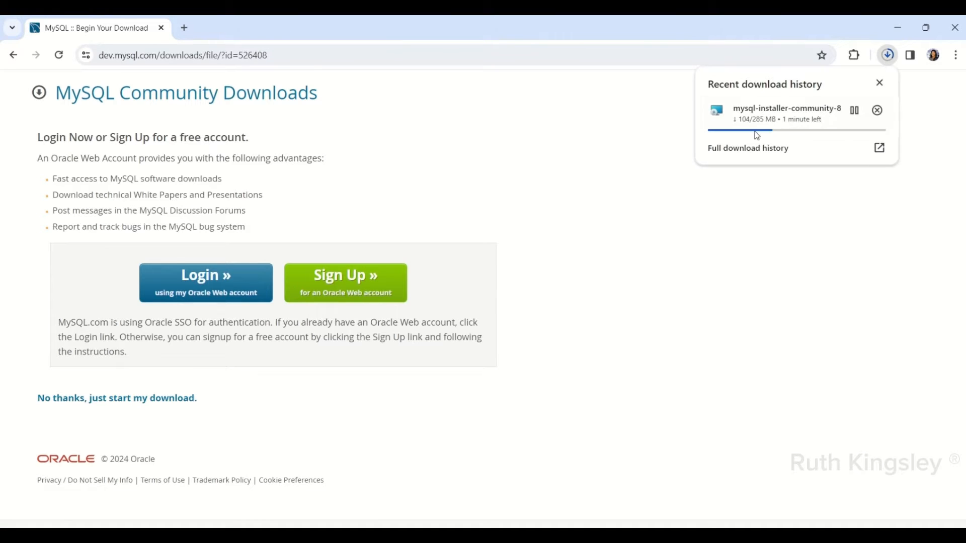
left_click(758, 198)
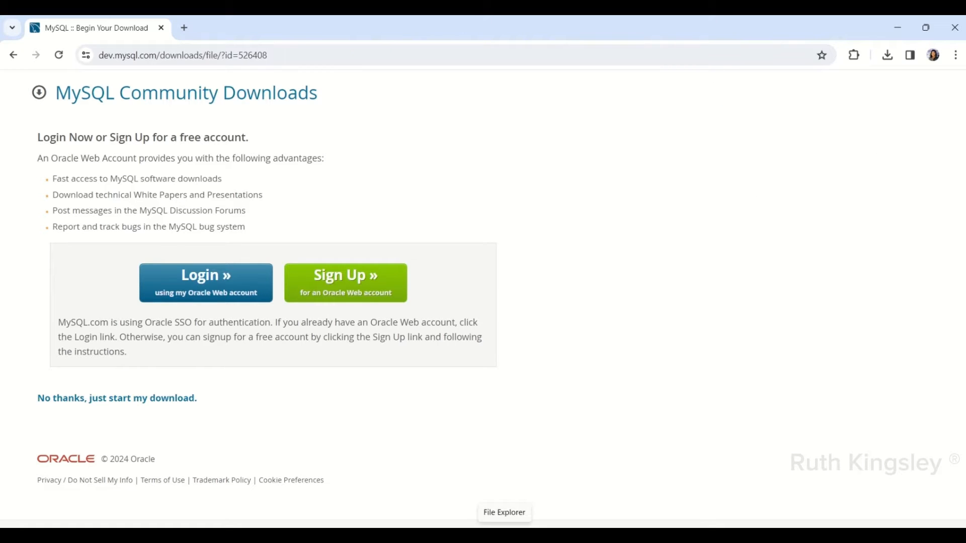
Switch to File Explorer and open mysql-installer-community-8.0.36.0 from the Downloads folder with Windows installer
left_click(504, 534)
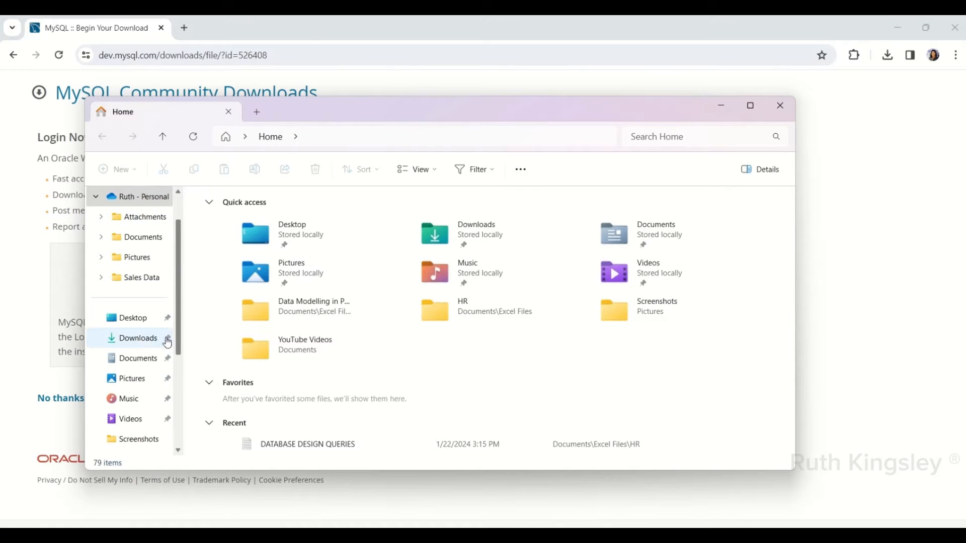
left_click(147, 342)
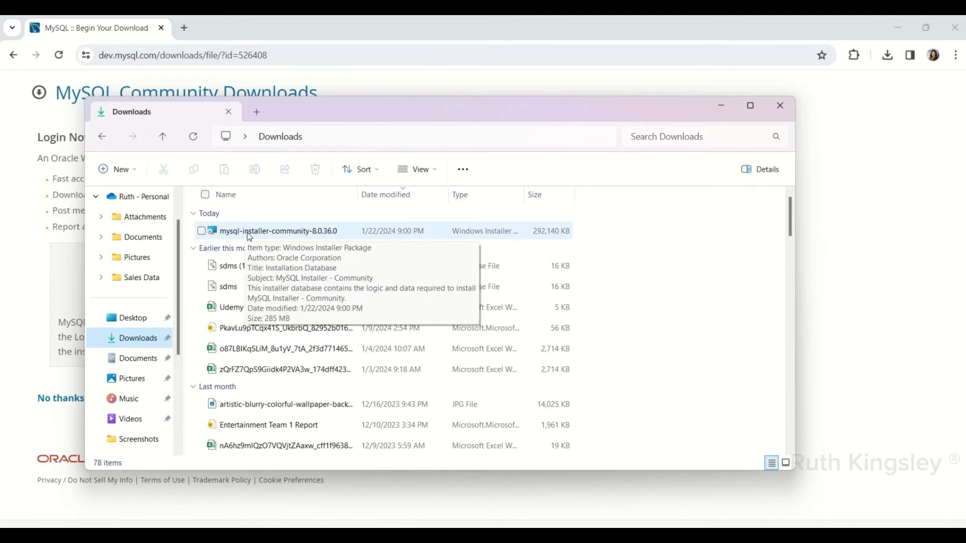
left_click(248, 237)
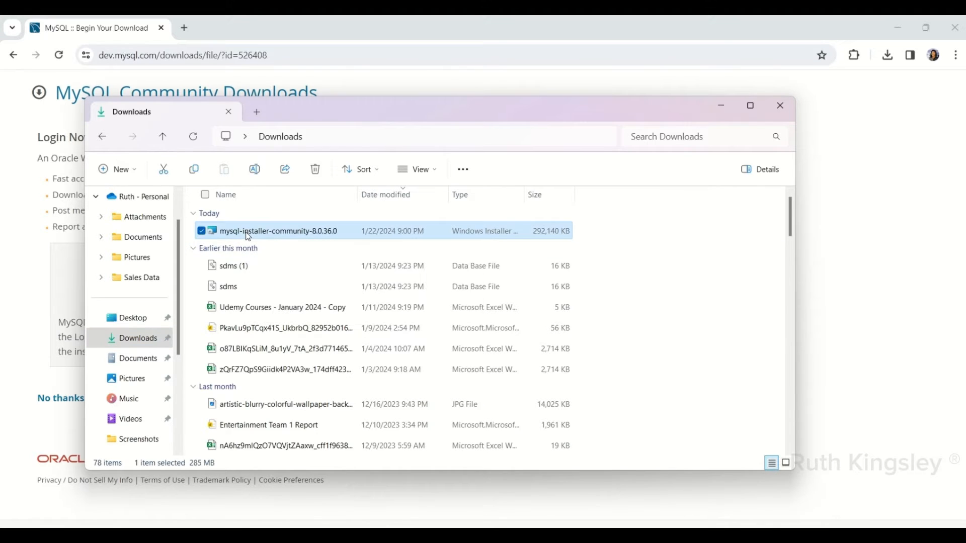
right_click(248, 237)
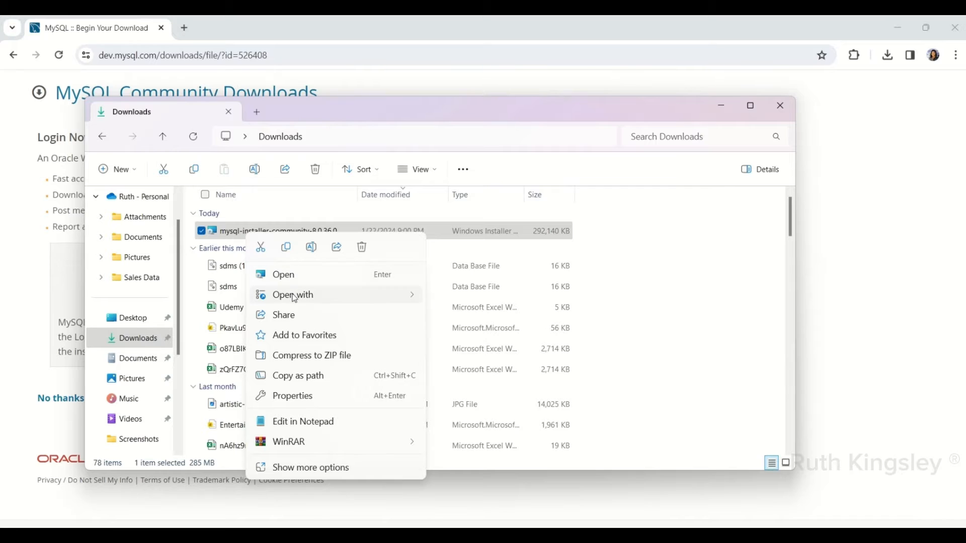
mouse_move(342, 299)
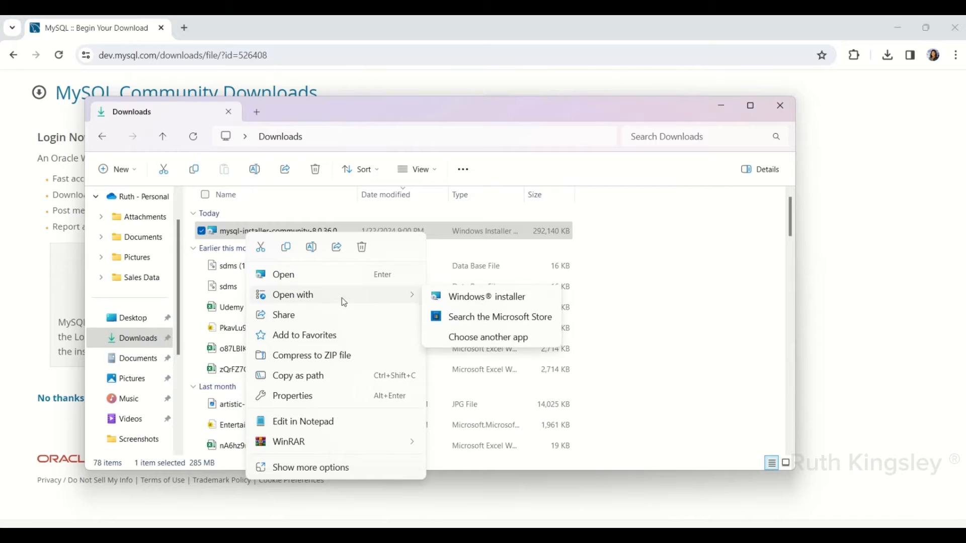
left_click(445, 301)
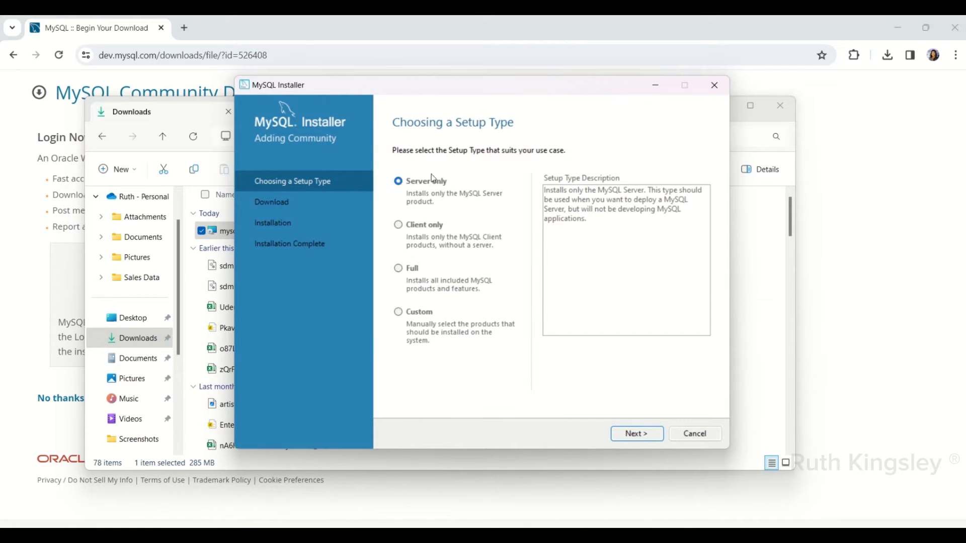
Choose the Full setup type and install all the listed MySQL products, closing the Downloads folder window meanwhile
left_click(408, 274)
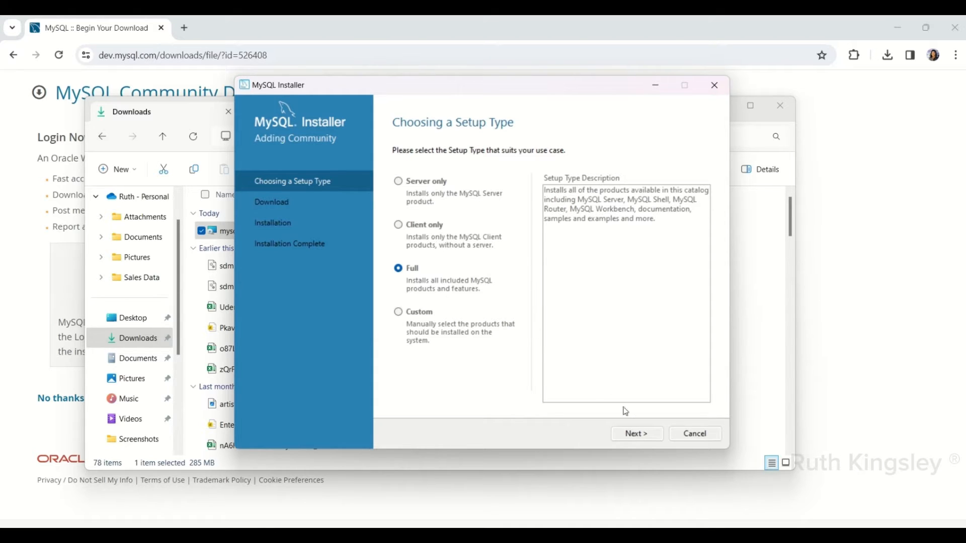
left_click(638, 434)
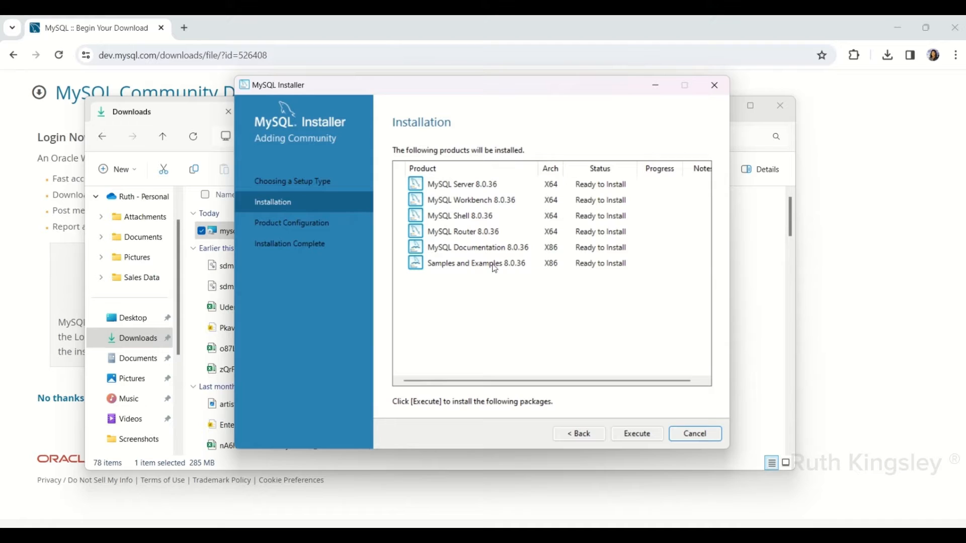
left_click(633, 435)
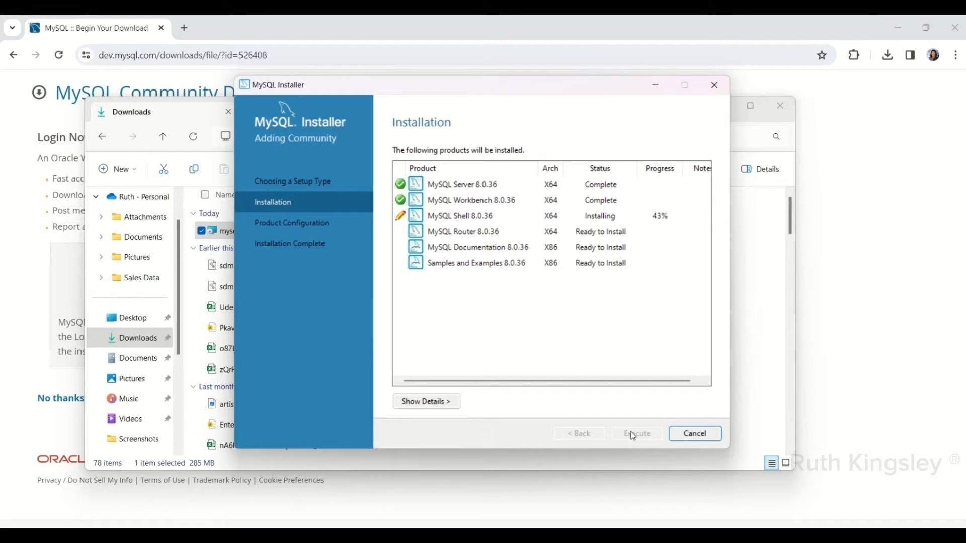
left_click(780, 106)
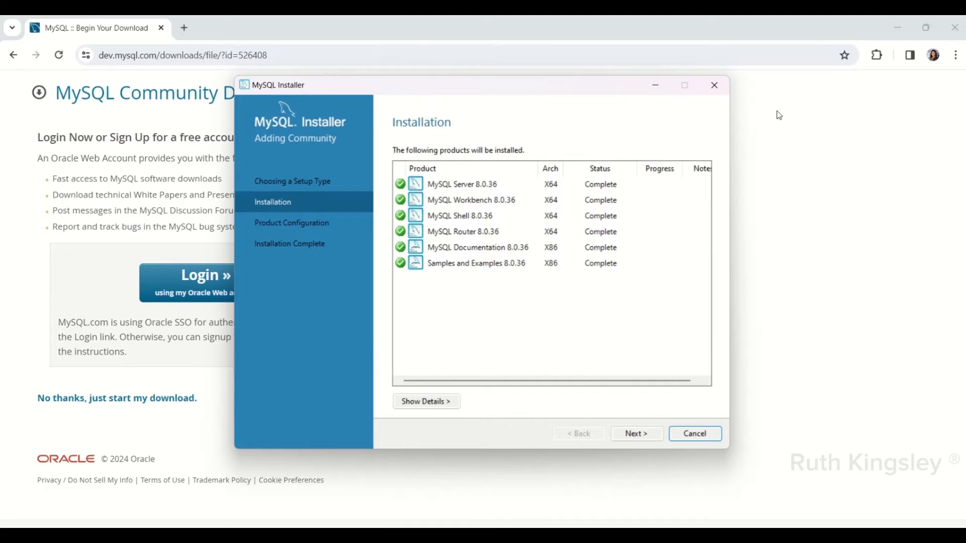
Start the product configuration and accept the default server settings: Development Computer, TCP/IP port 3306, and the preselected authentication method
left_click(636, 434)
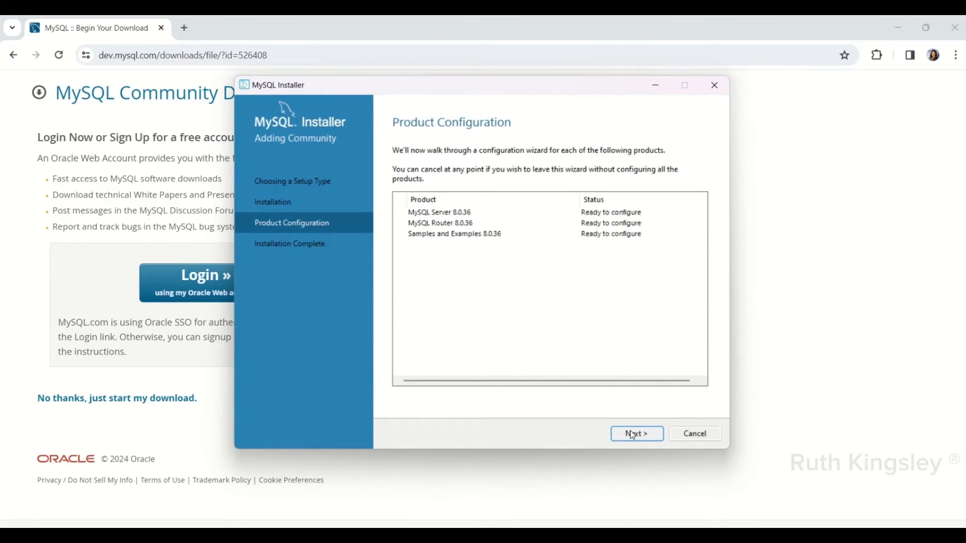
left_click(633, 436)
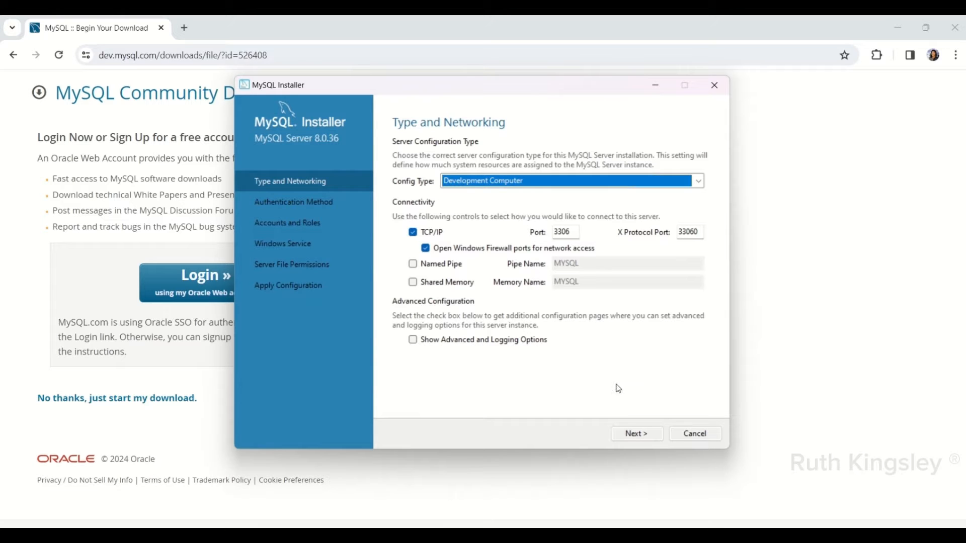
left_click(637, 434)
left_click(638, 435)
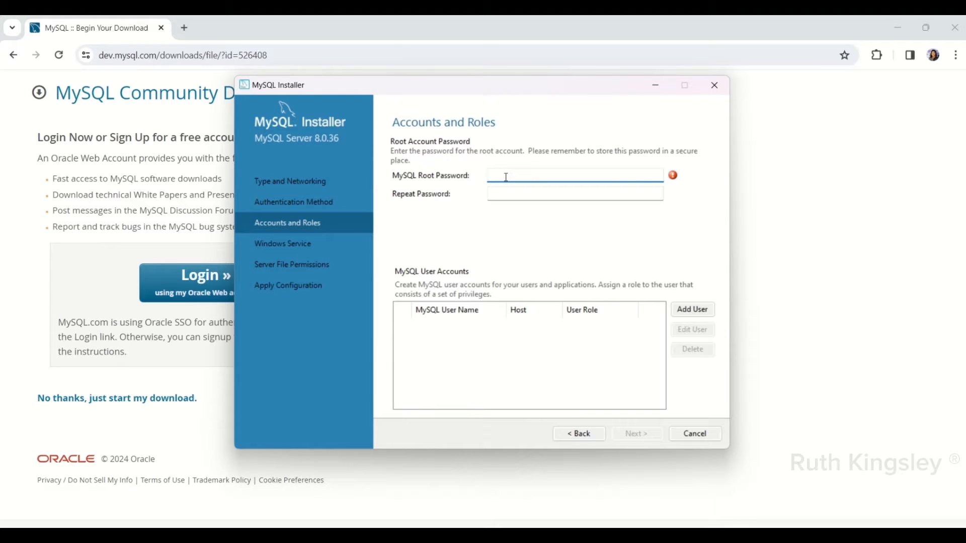
Enter and repeat the MySQL root password, and accept the accounts and roles settings without adding a user
type("•")
key("Caps_Lock")
type("••••••••••••")
left_click(514, 194)
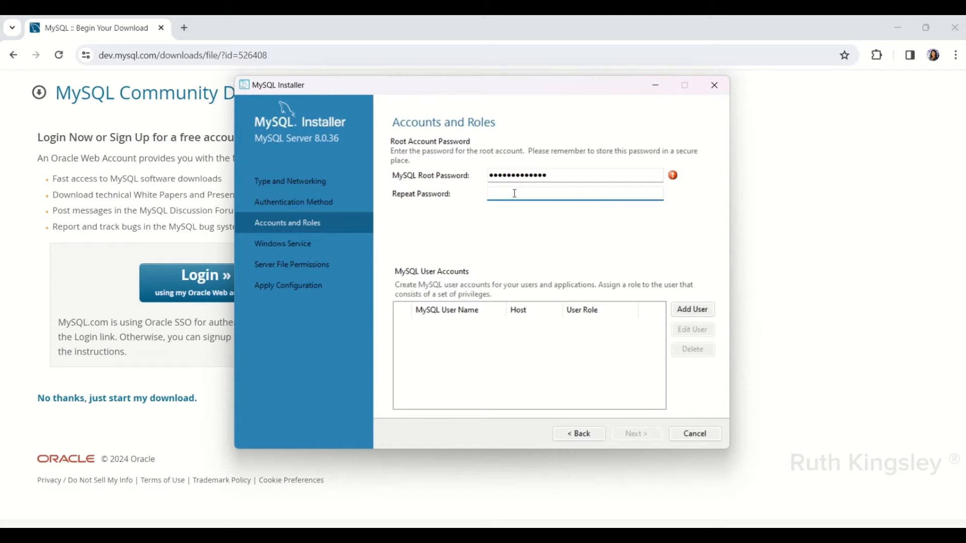
type("••••••••••••••")
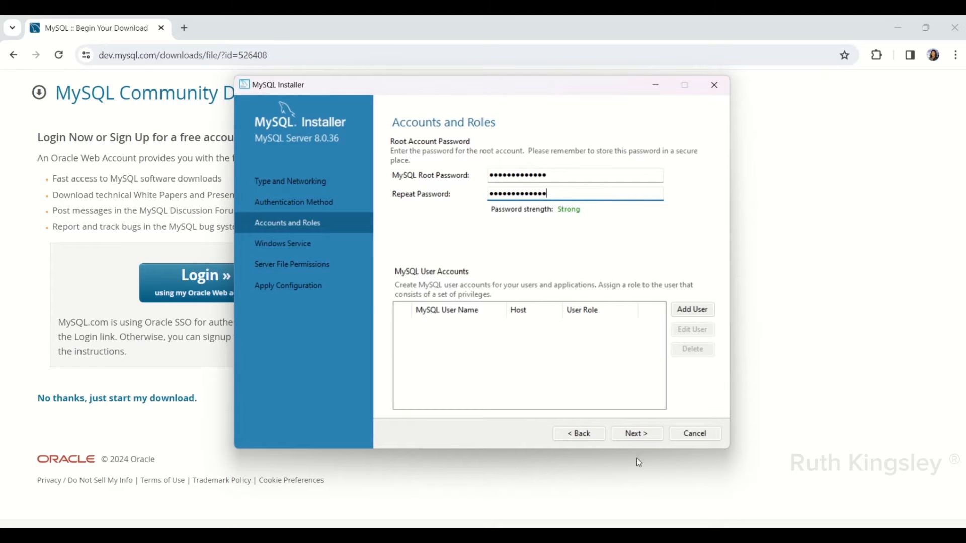
left_click(636, 434)
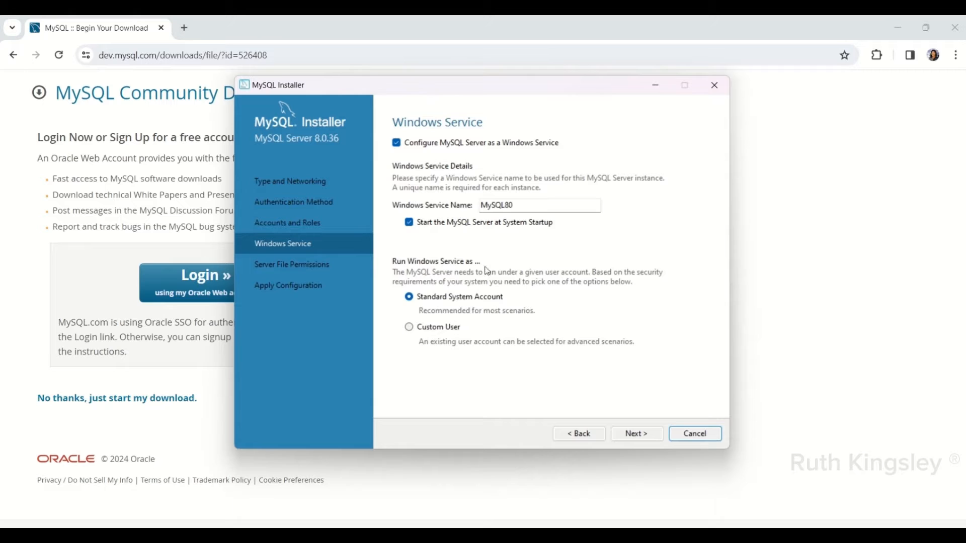
Accept the default MySQL80 Windows service and full-access file permissions, and apply the server configuration
left_click(641, 437)
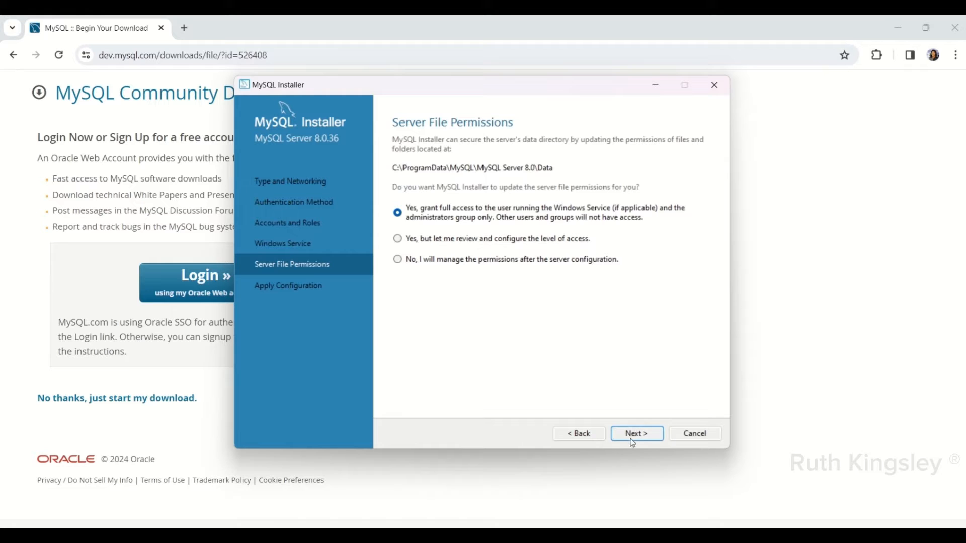
left_click(635, 441)
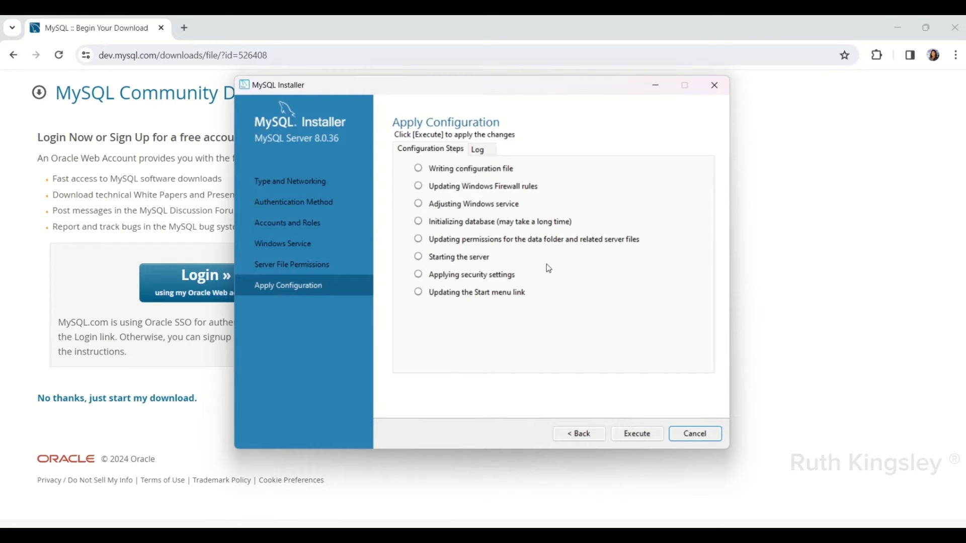
left_click(631, 437)
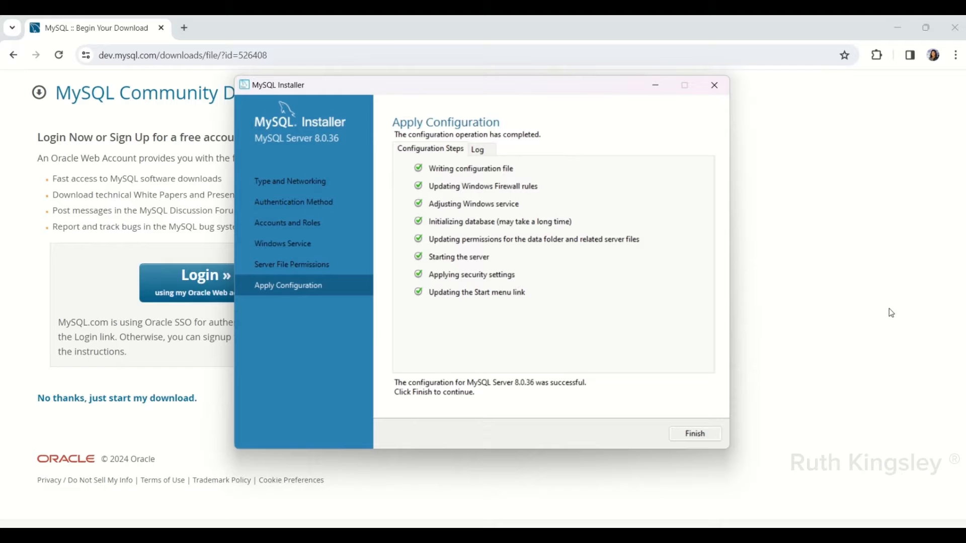
left_click(695, 434)
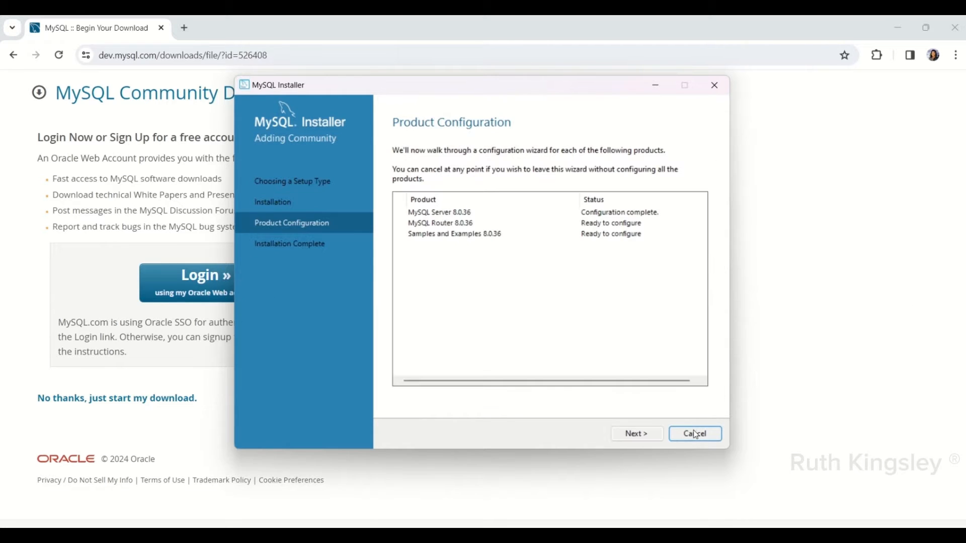
Finish the MySQL Router configuration without bootstrapping it for InnoDB Cluster, and proceed to the Samples and Examples configuration
left_click(649, 440)
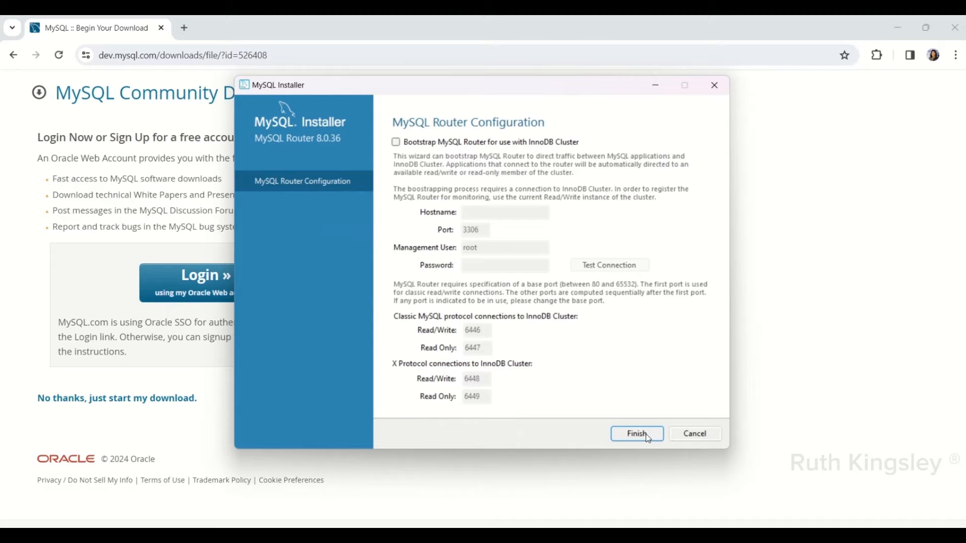
left_click(645, 438)
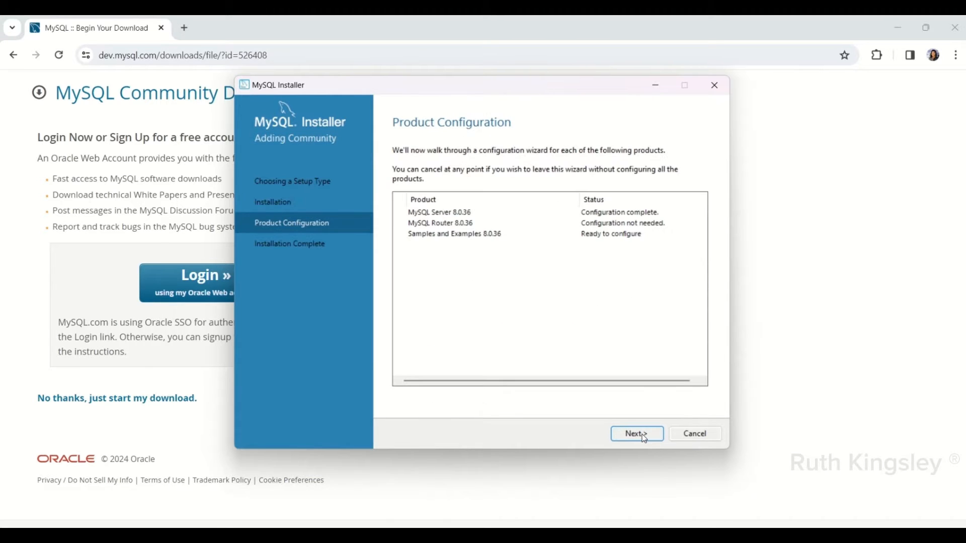
left_click(642, 434)
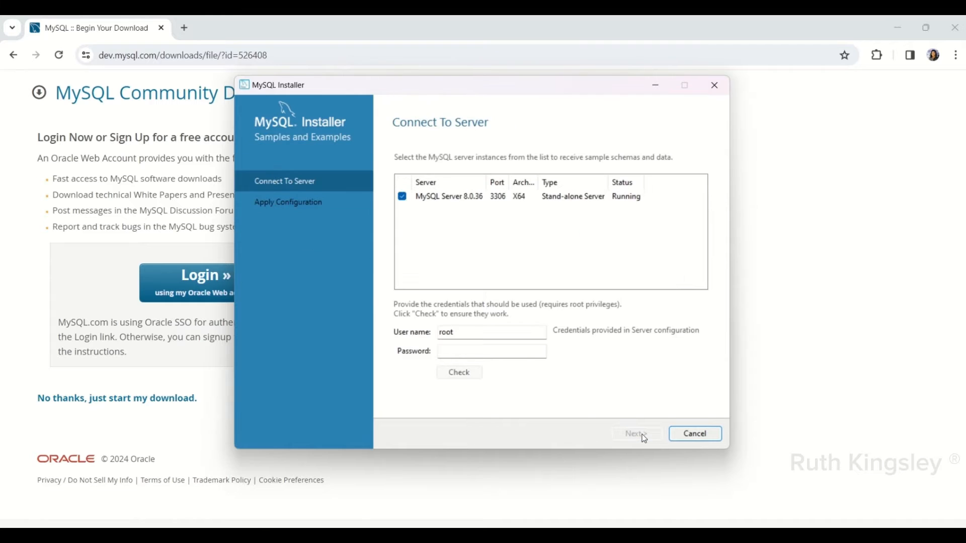
Enter the root account password for MySQL Server 8.0.36 and check the connection credentials
left_click(448, 353)
type("r")
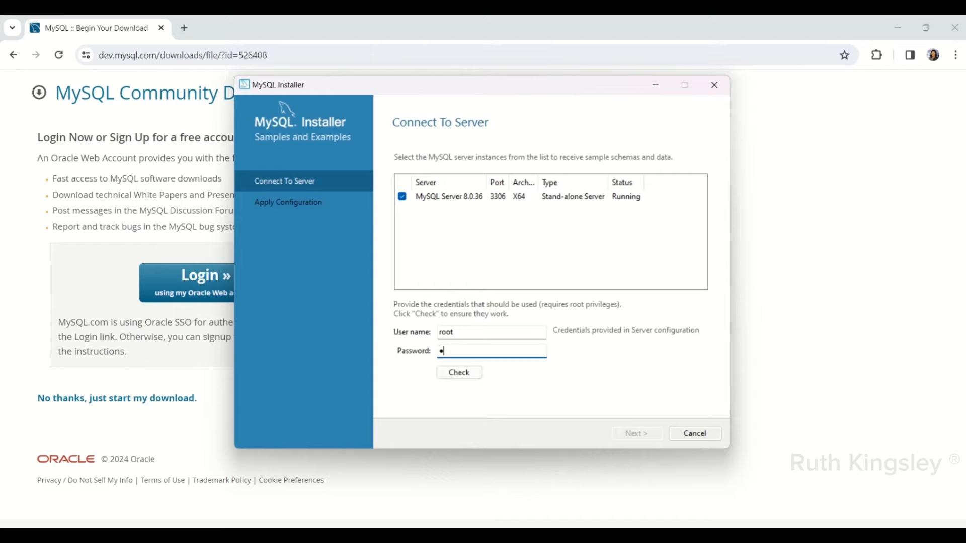
type("o•••")
key("Caps_Lock")
type("••••••••")
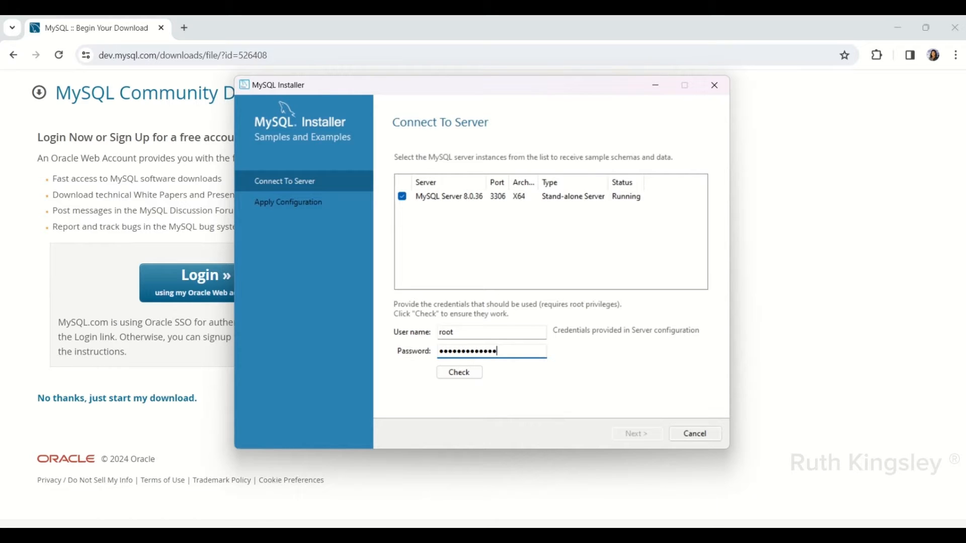
left_click(458, 374)
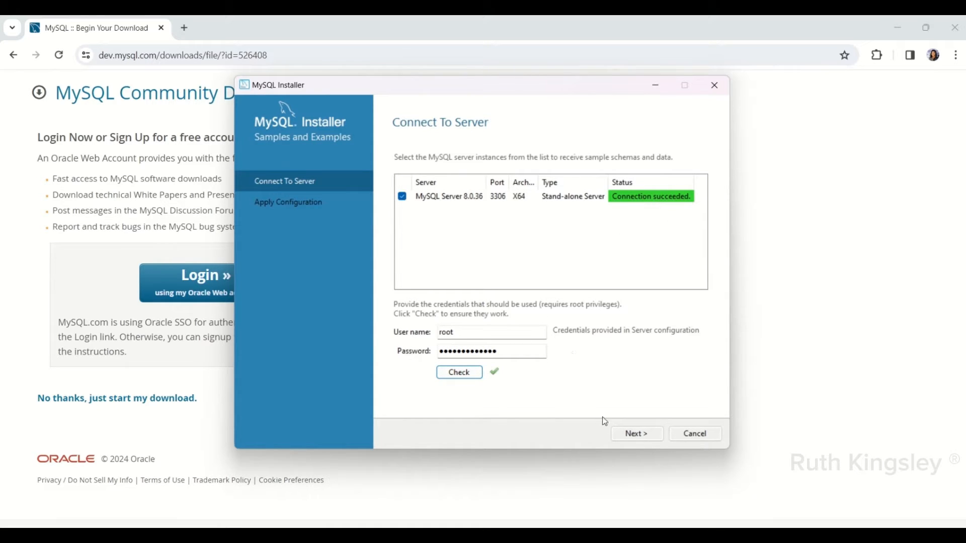
Apply and finish the Samples and Examples configuration on the connected server
left_click(636, 439)
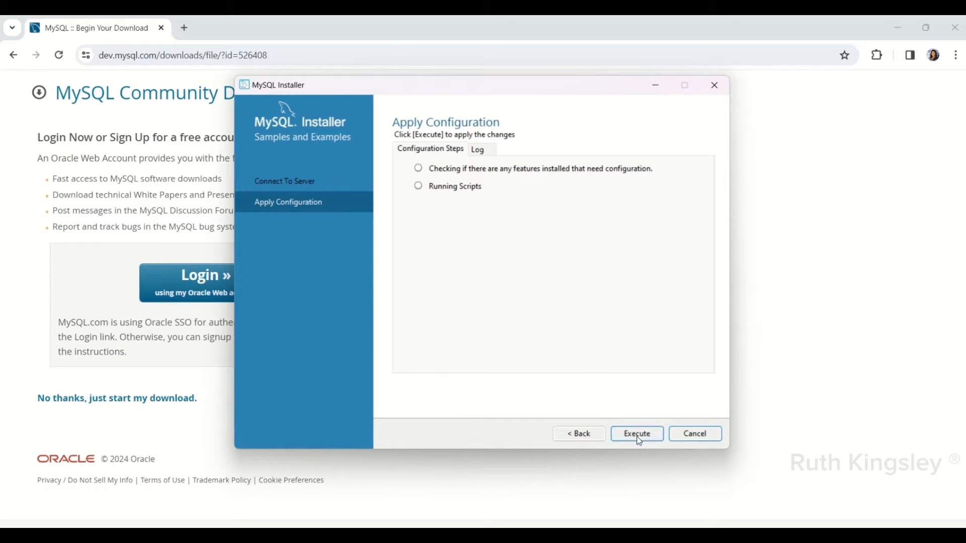
left_click(638, 435)
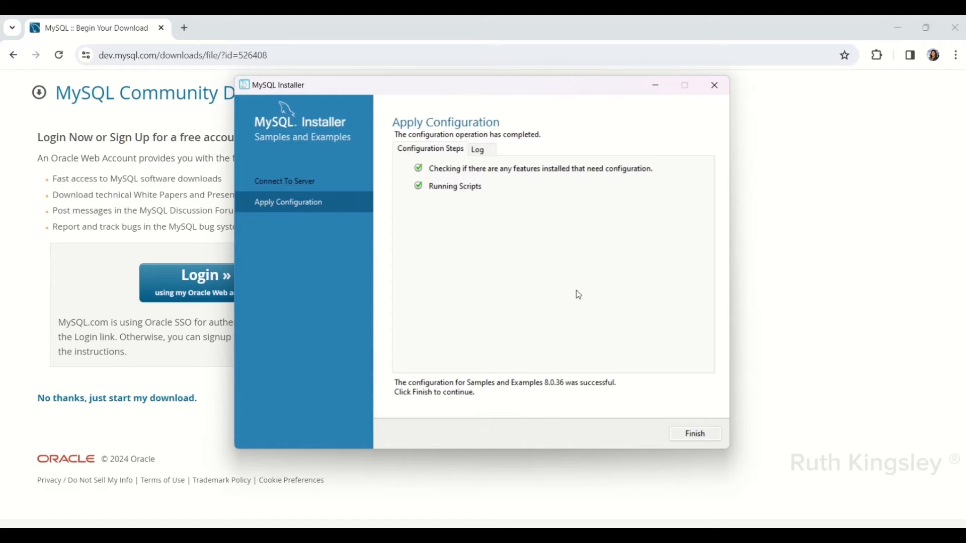
left_click(683, 435)
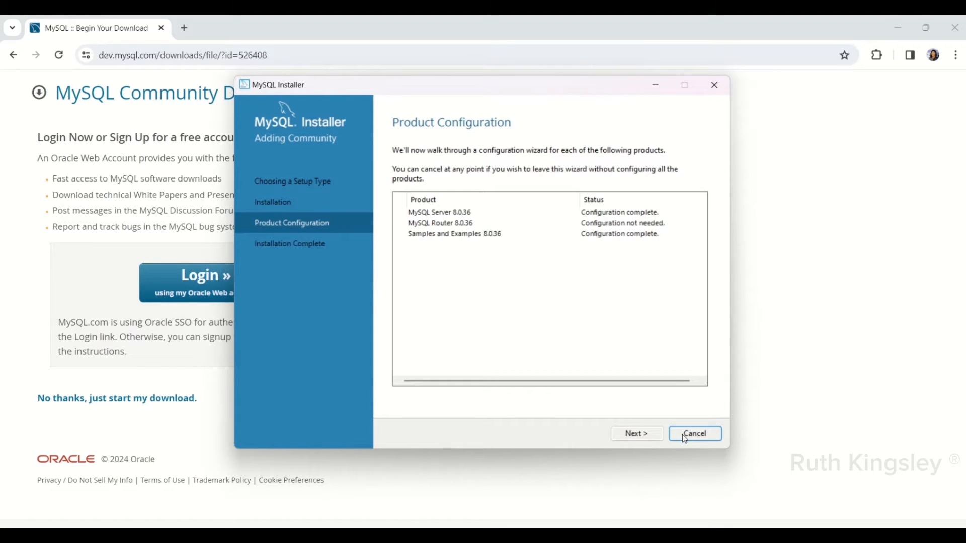
Complete the installation with MySQL Workbench set to start after setup and MySQL Shell startup disabled
left_click(638, 434)
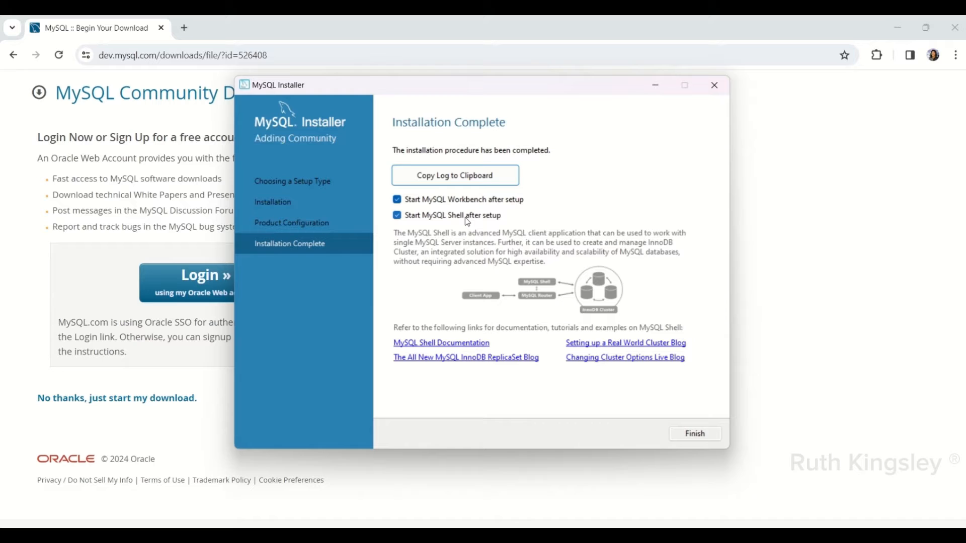
left_click(397, 216)
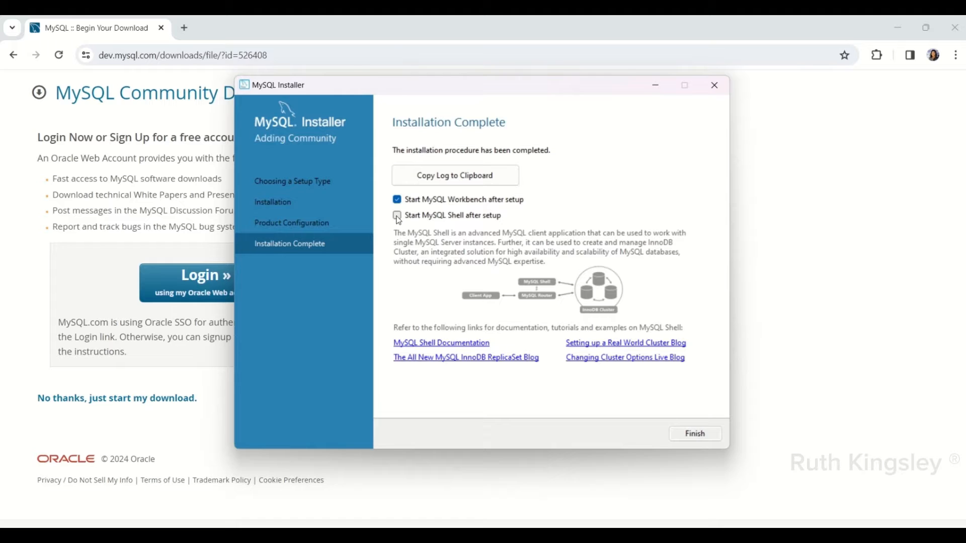
left_click(701, 436)
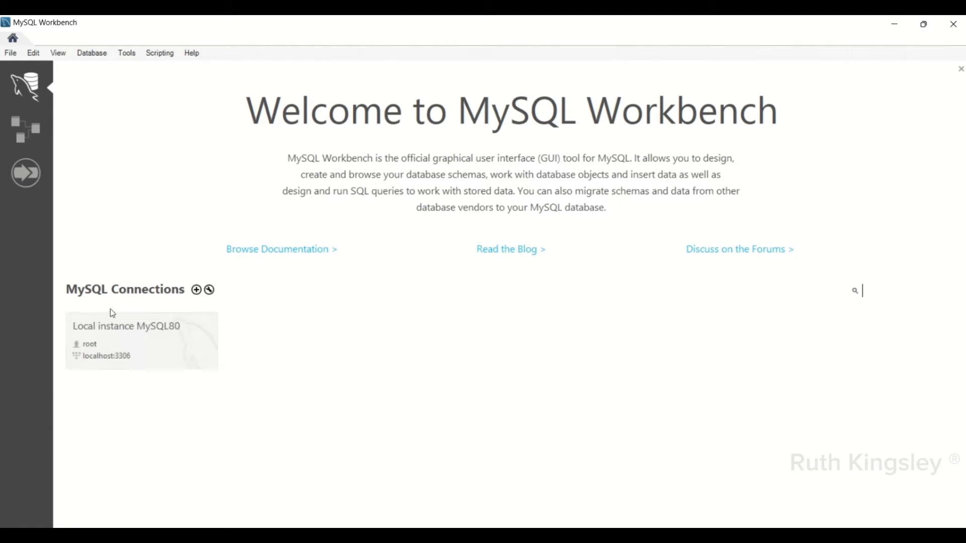
Connect to the Local instance MySQL80 server as root by entering the account password
left_click(137, 347)
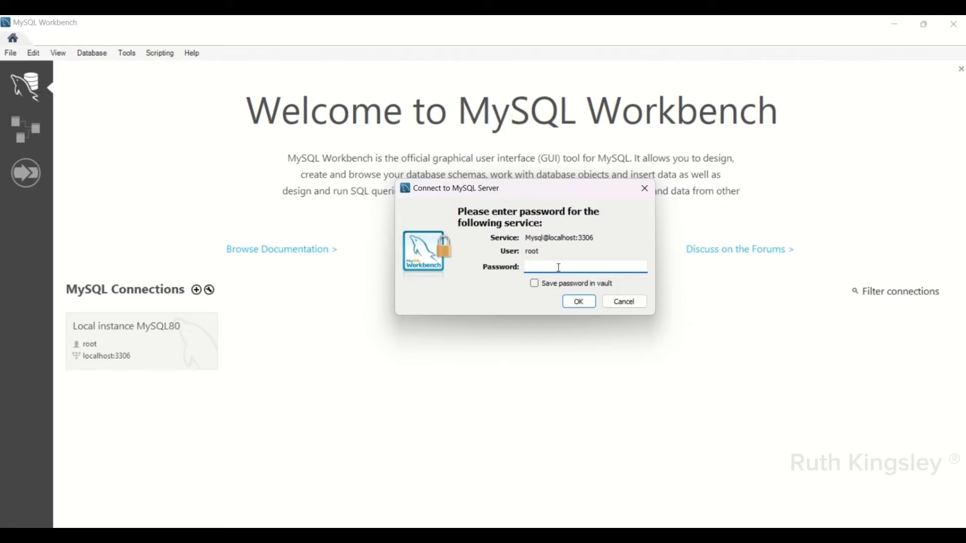
type("*")
key("Caps_Lock")
type("************")
left_click(575, 297)
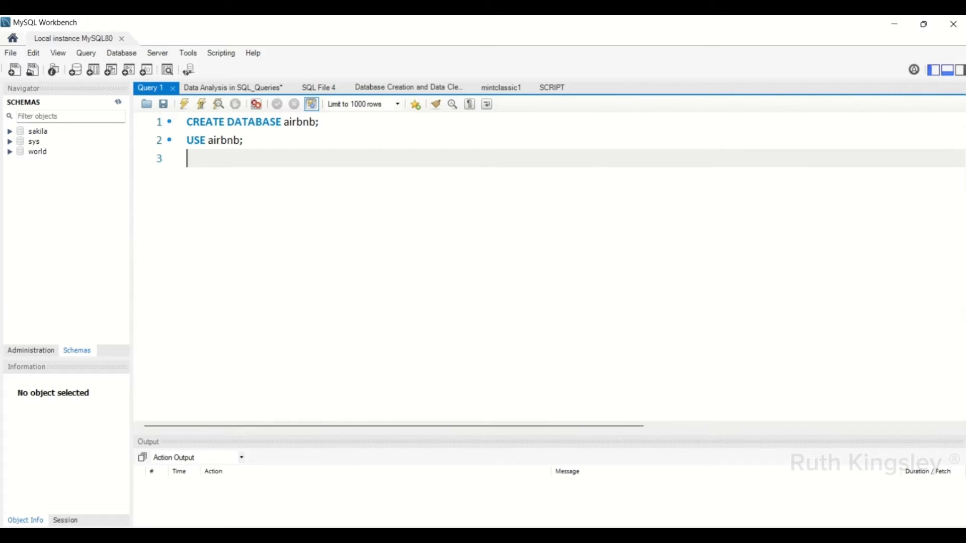
Open the MySQL 8.0 Command Line Client and log in with the root account password
key("super+s")
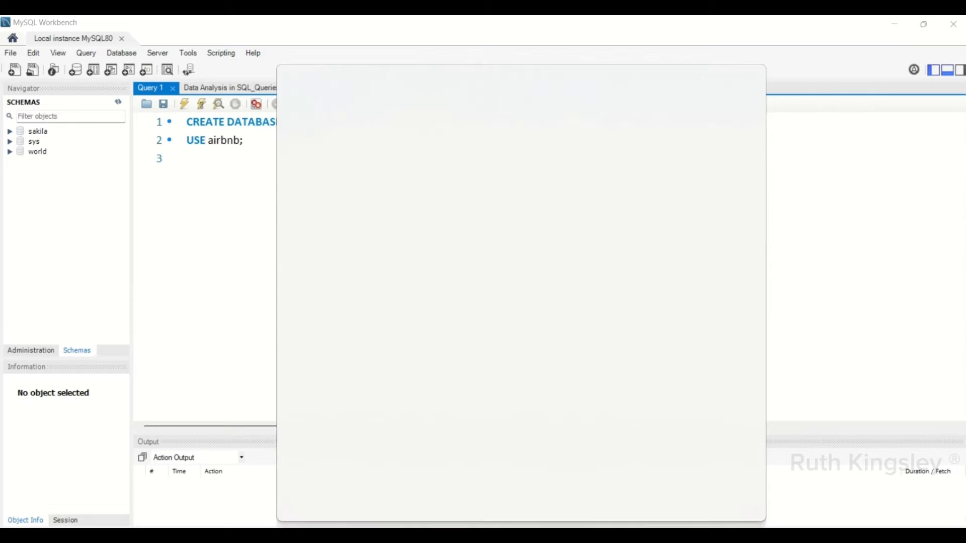
type("my")
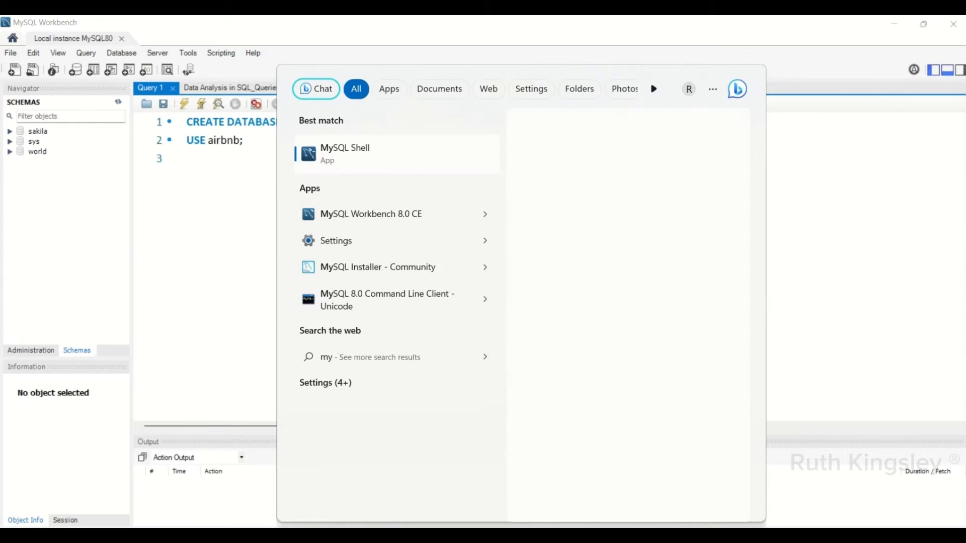
type("sq")
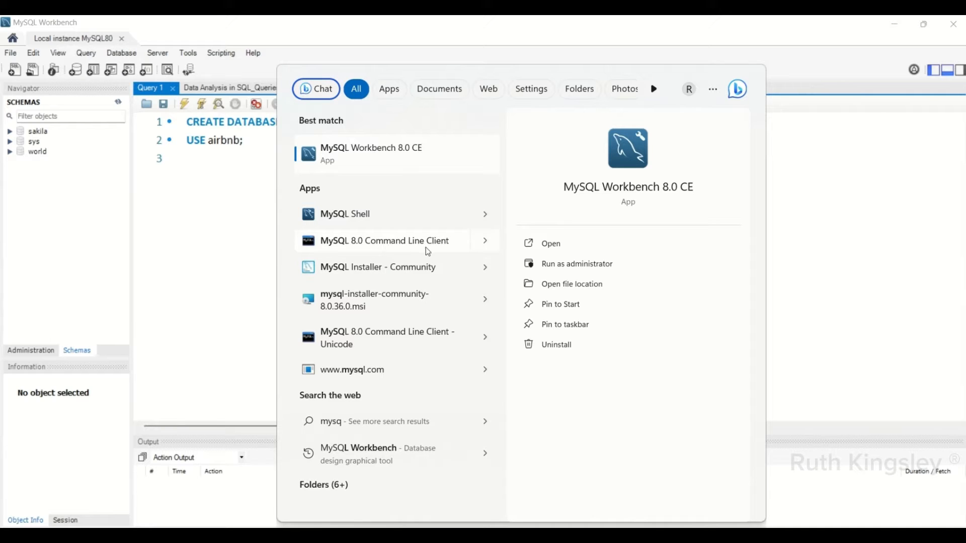
left_click(387, 246)
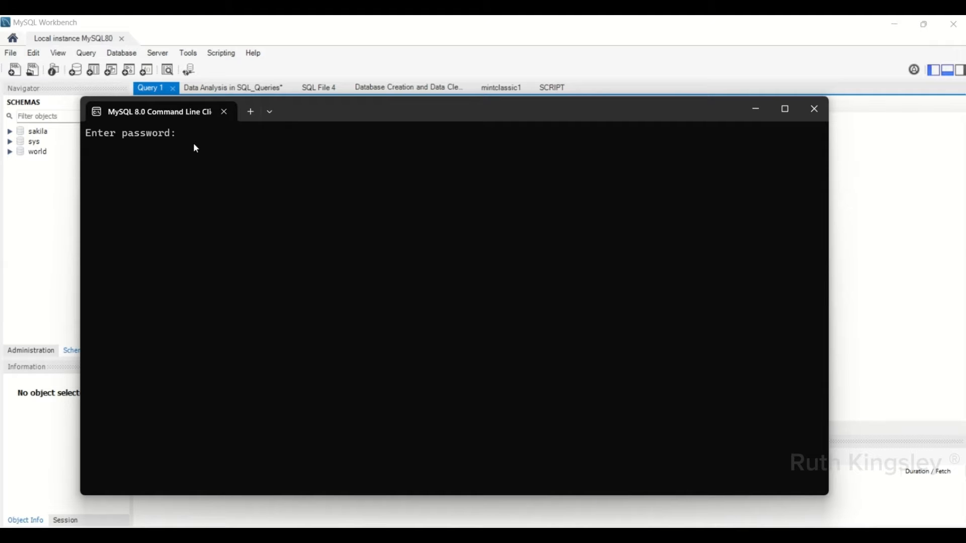
type("*************")
key("Return")
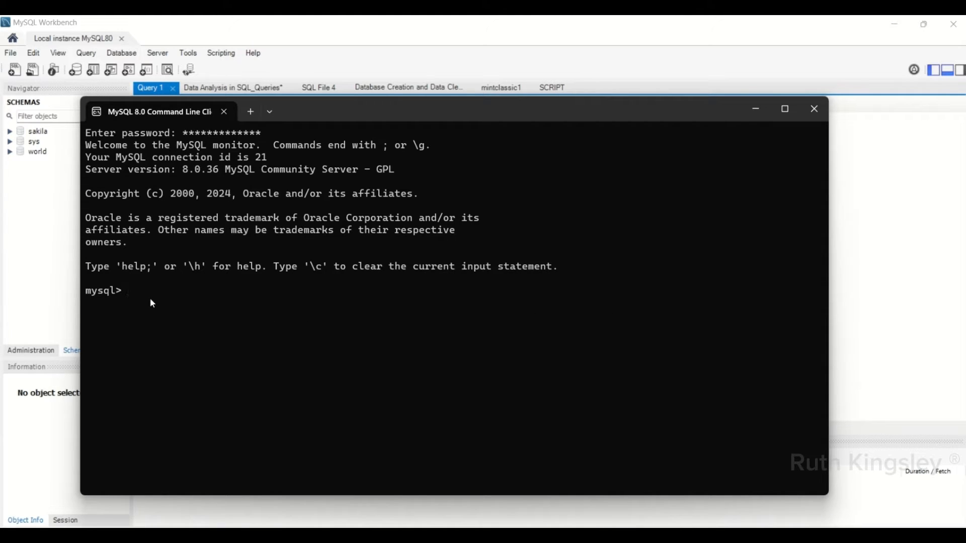
List the server's databases with SHOW DATABASES; and run DROP DATABASE IF EXISTS hr;
type("OW DATABASES;")
key("Return")
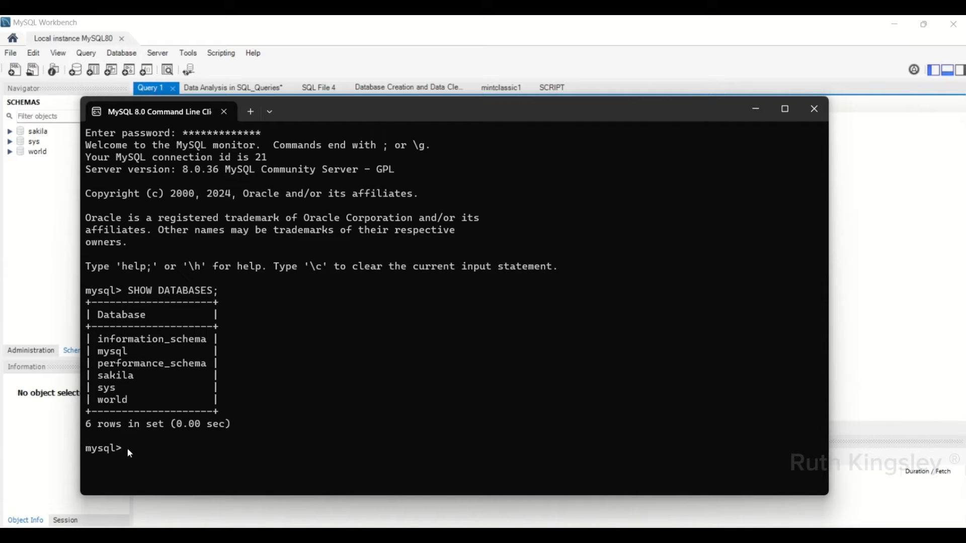
type("DROP DATABASE IF EXIST")
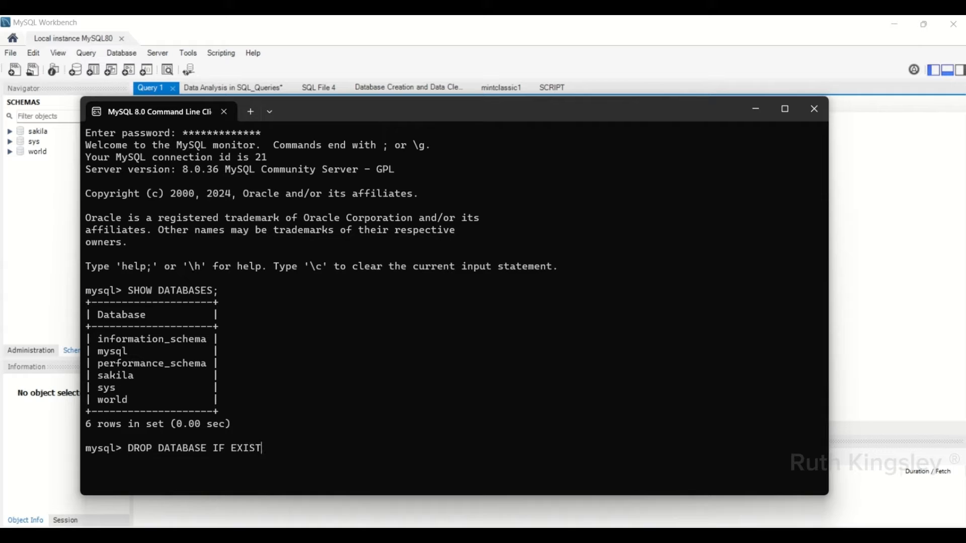
type("S hr;")
key("Return")
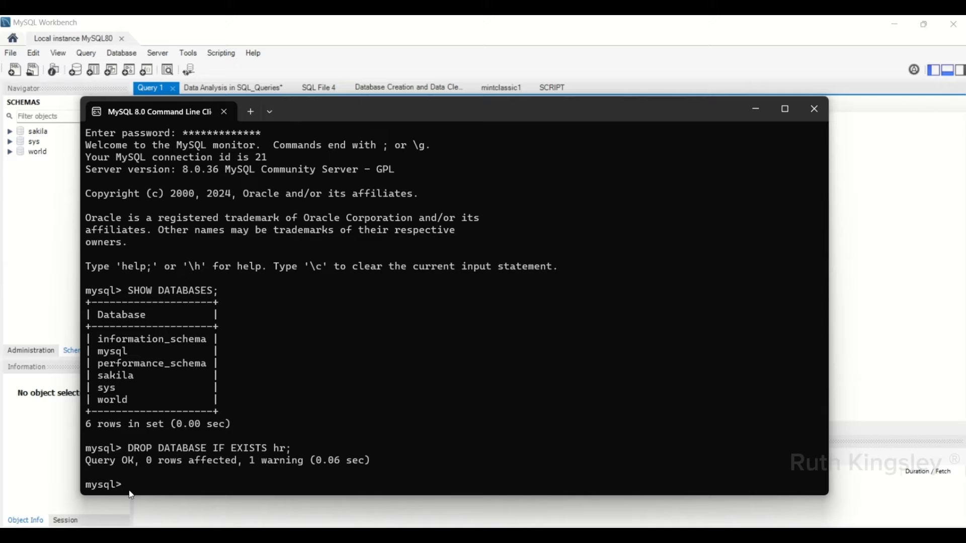
Maximize the command line window and create the hr database with CREATE DATABASE hr;
type("CREATE DATABASE hr")
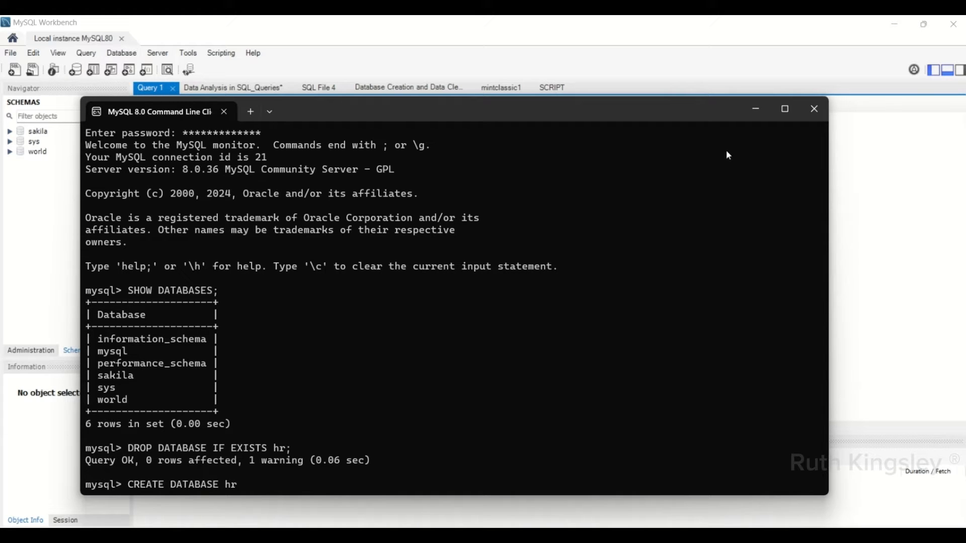
left_click(782, 112)
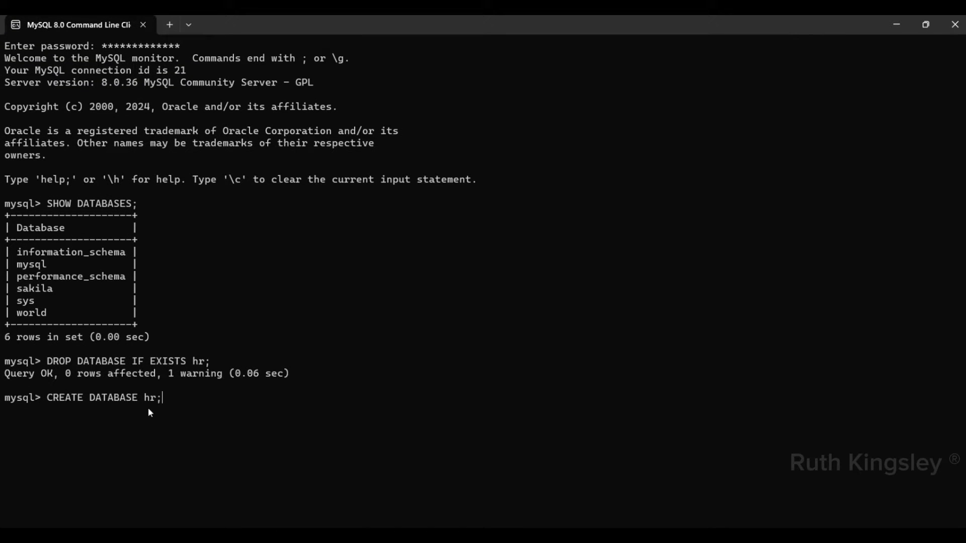
key("Return")
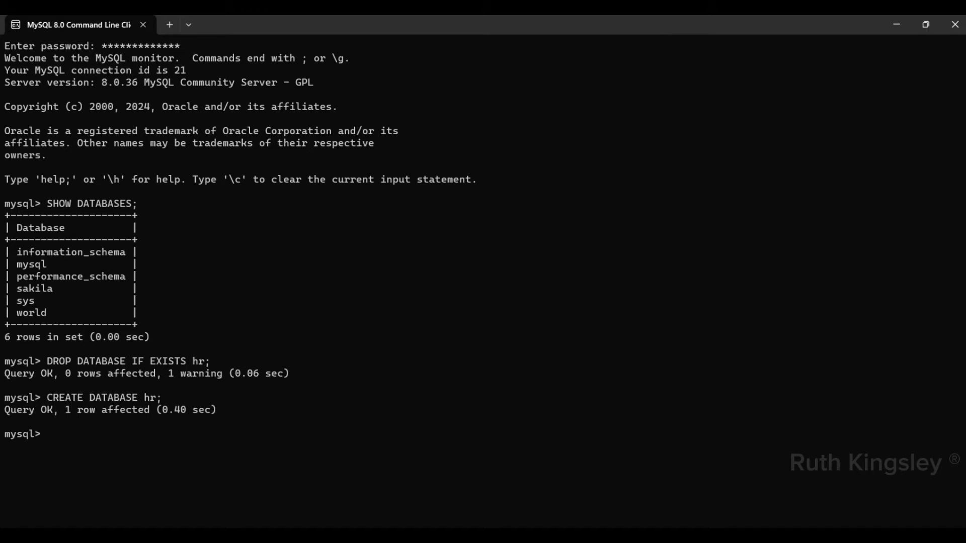
Rerun the earlier SHOW DATABASES; statement to check the database list for hr
key("Up")
key("Up")
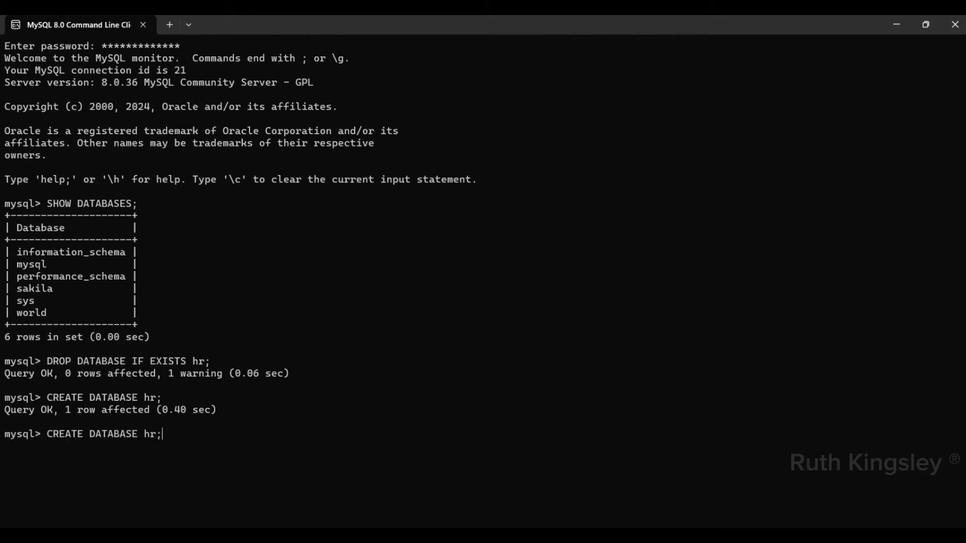
key("Up")
key("Return")
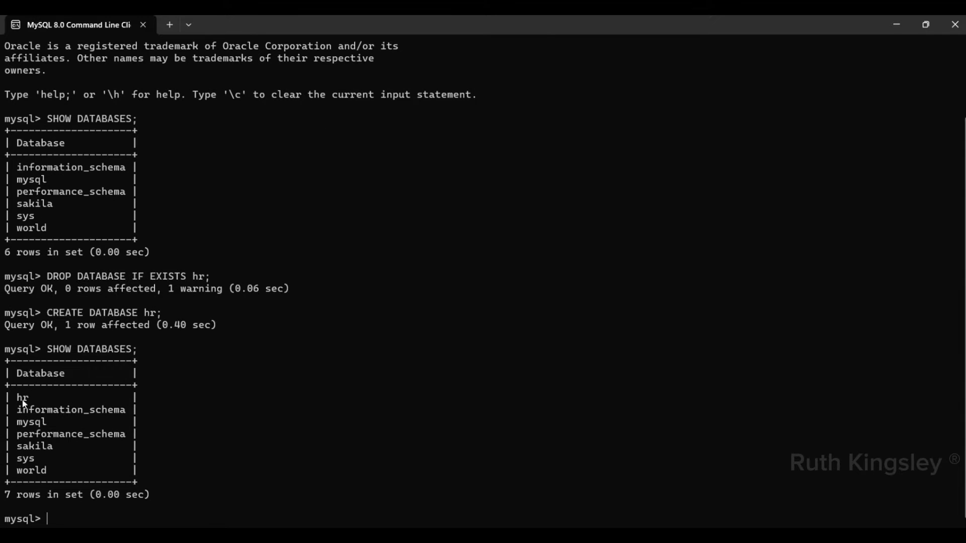